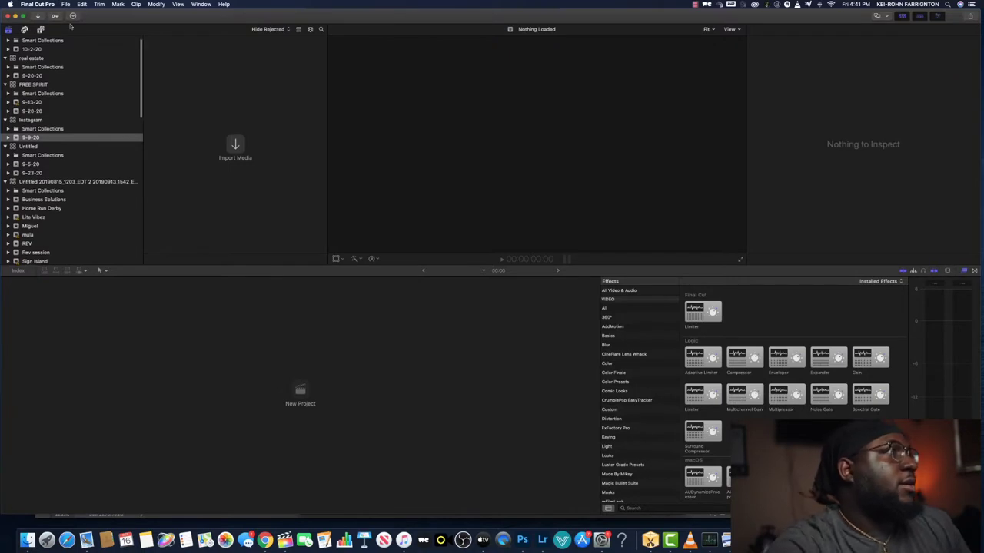
# - Start a new project in the 9-9-20 event and switch its video format to Custom
pyautogui.click(66, 4)
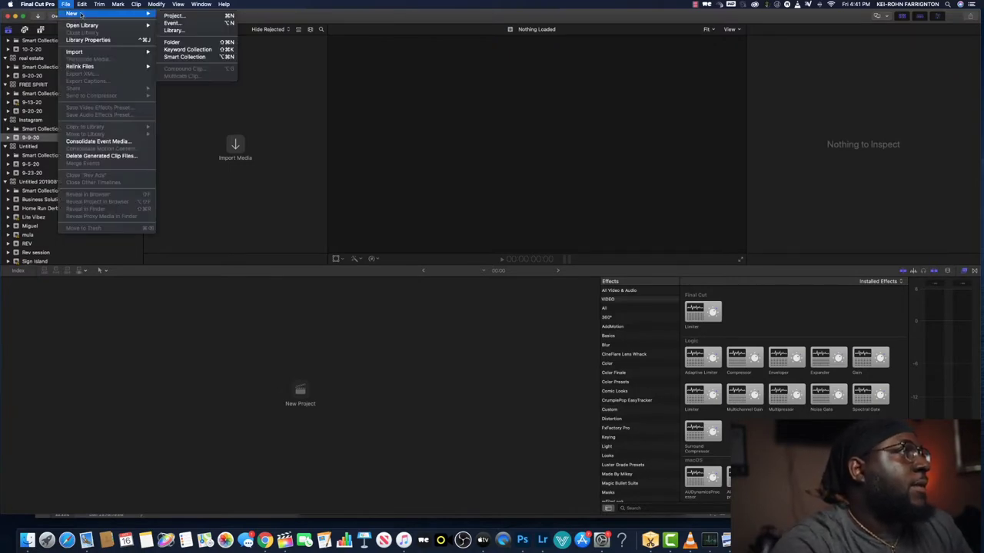
pyautogui.moveTo(139, 14)
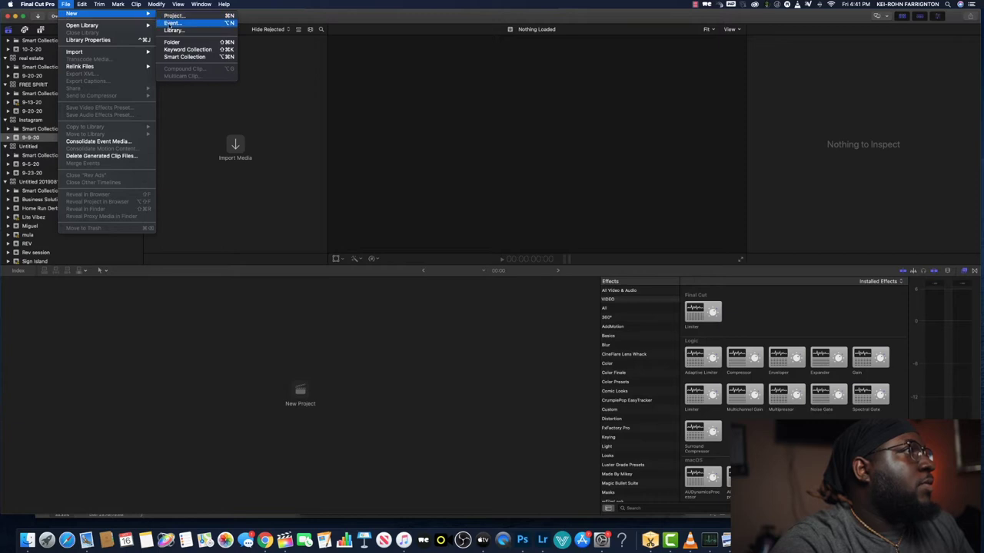
pyautogui.click(173, 15)
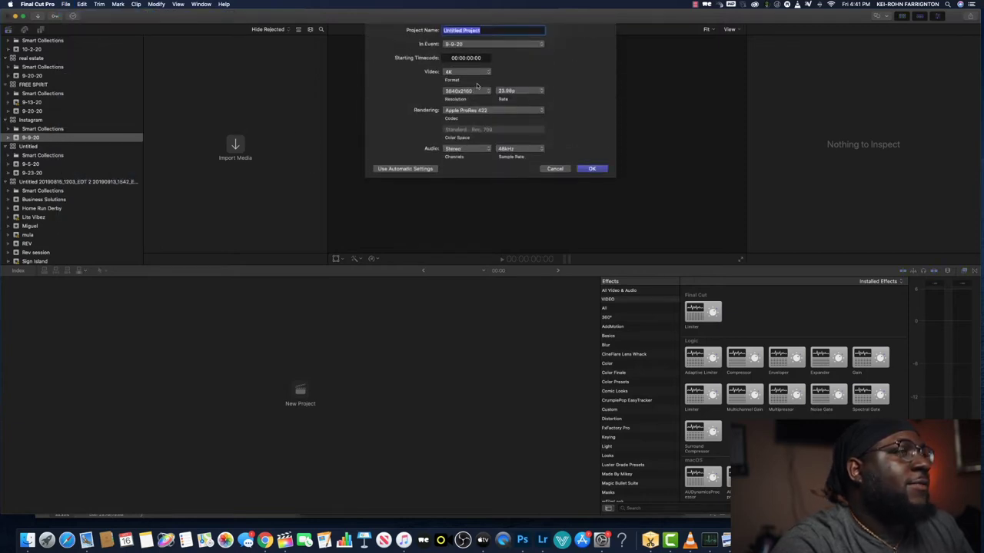
pyautogui.click(474, 91)
pyautogui.click(430, 84)
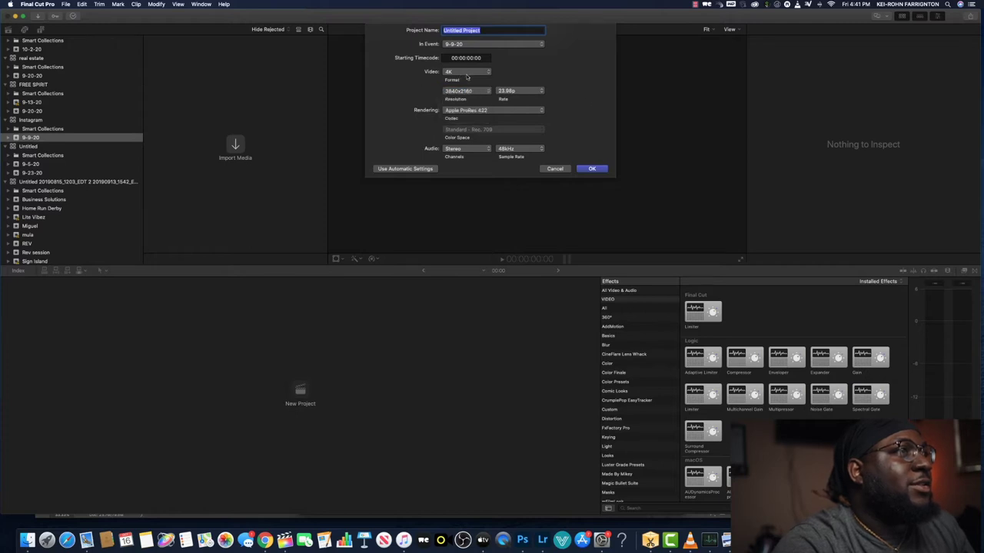
pyautogui.click(461, 71)
pyautogui.click(455, 117)
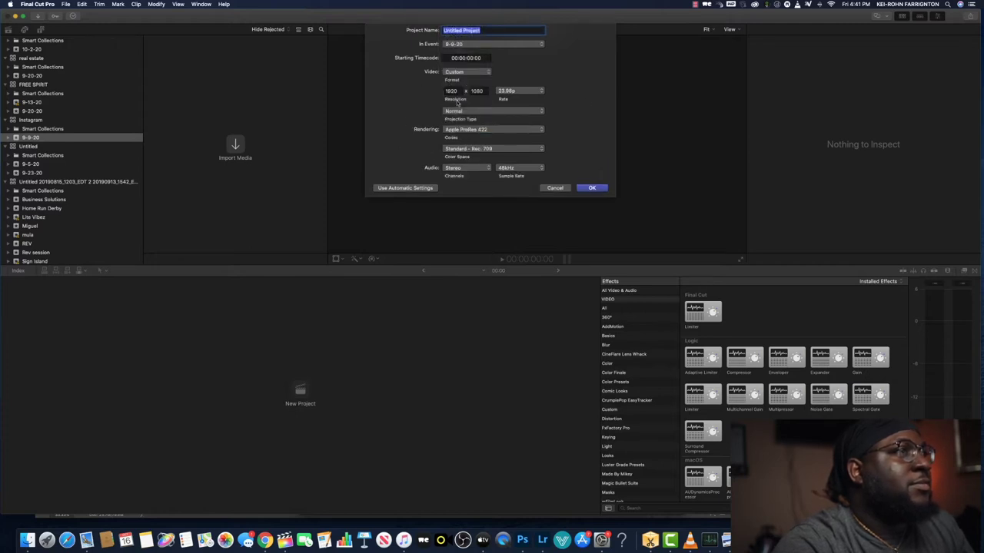
# - Set the custom resolution to 1080 x 1350 and create the project
pyautogui.click(459, 90)
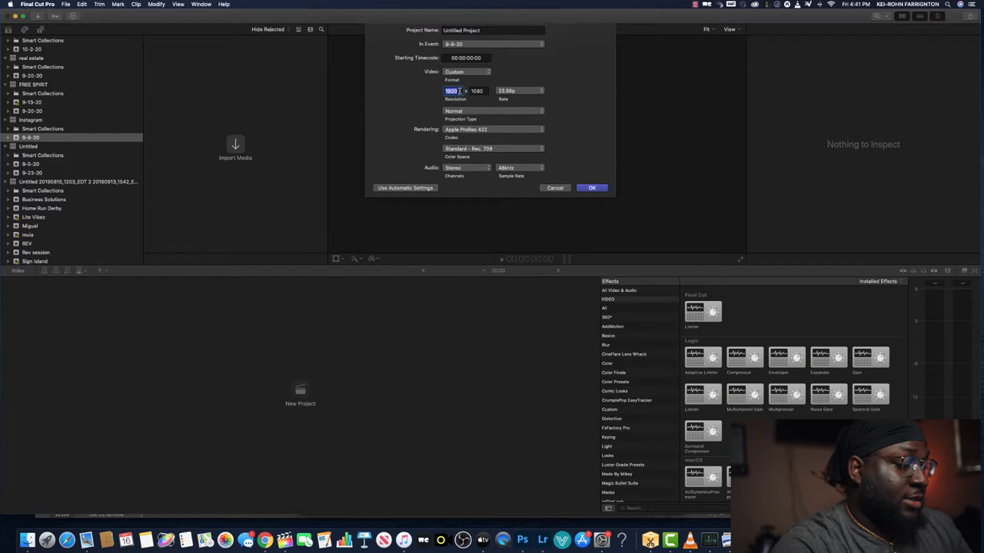
pyautogui.write('108')
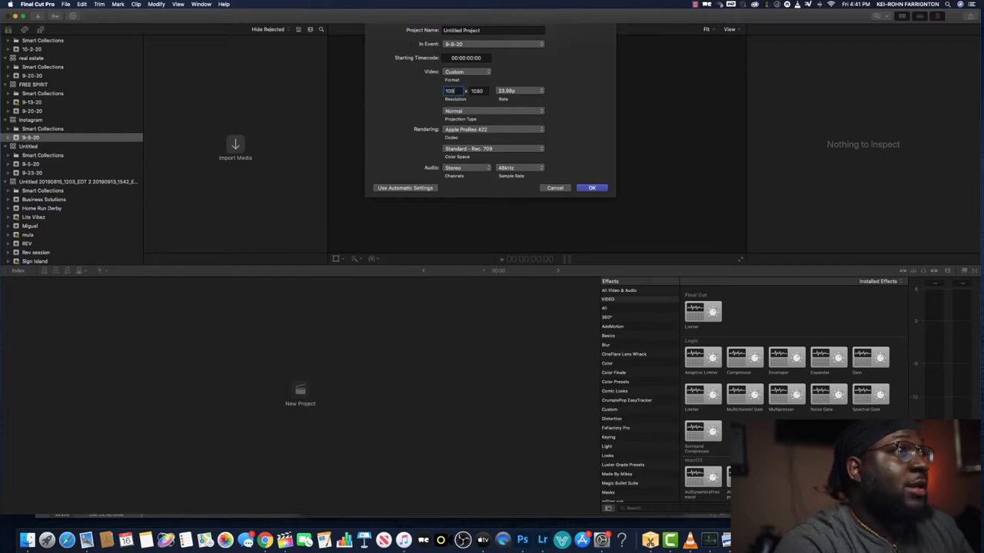
pyautogui.write('0')
pyautogui.click(478, 91)
pyautogui.write('1')
pyautogui.press('BackSpace')
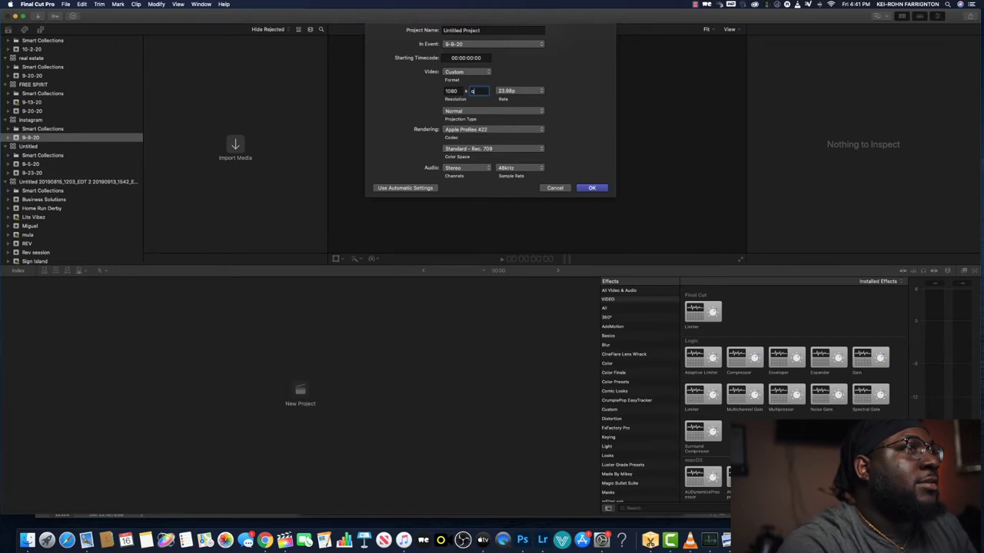
pyautogui.write('35')
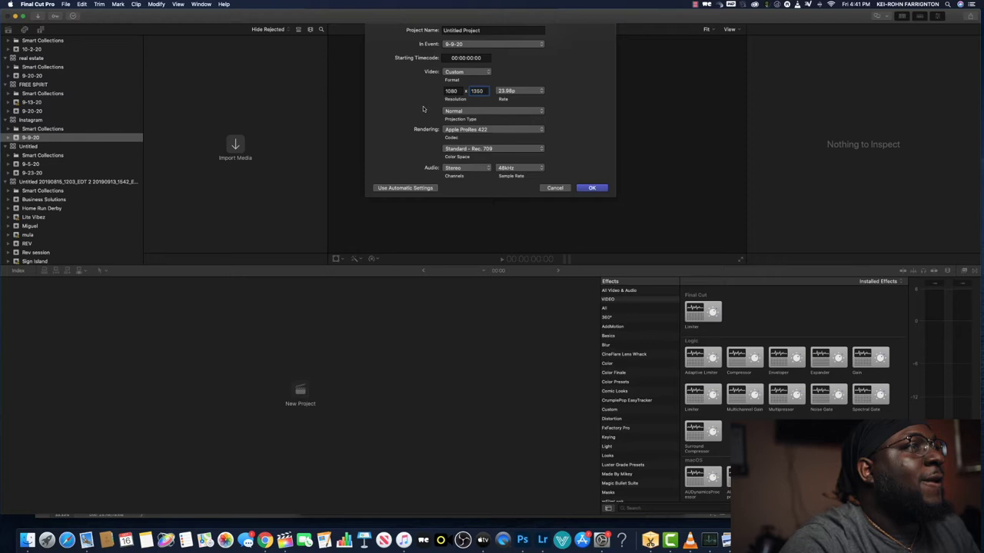
pyautogui.click(593, 188)
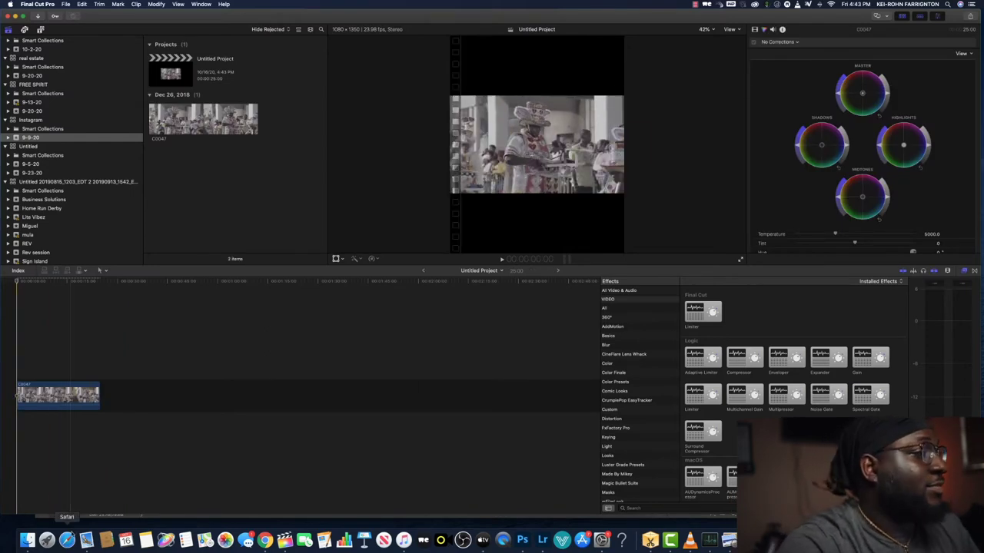
# - Preview C0051.MP4 in Finder and add it to the timeline after the C0047 clip
pyautogui.click(27, 540)
pyautogui.click(601, 338)
pyautogui.press('space')
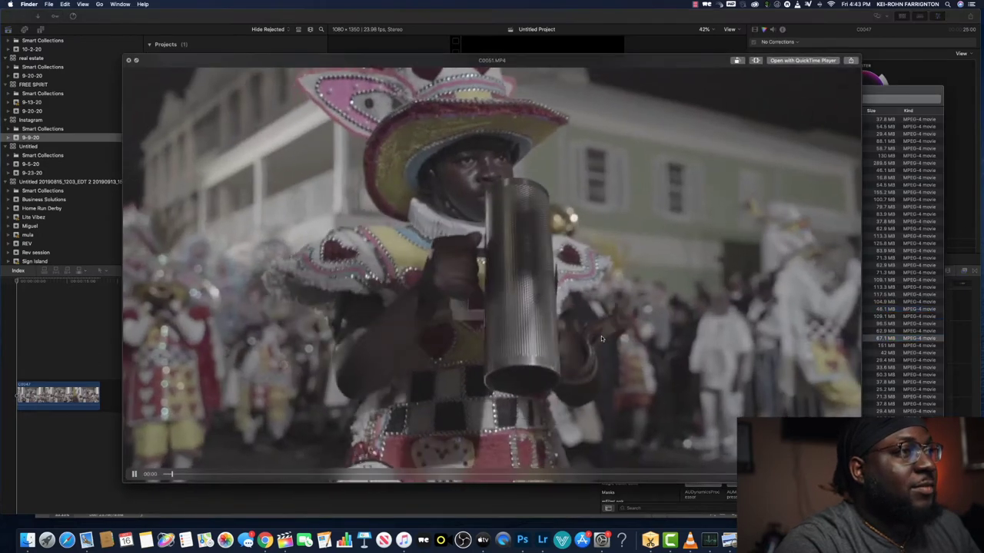
pyautogui.press('space')
pyautogui.moveTo(601, 338); pyautogui.dragTo(192, 351)
pyautogui.click(192, 350)
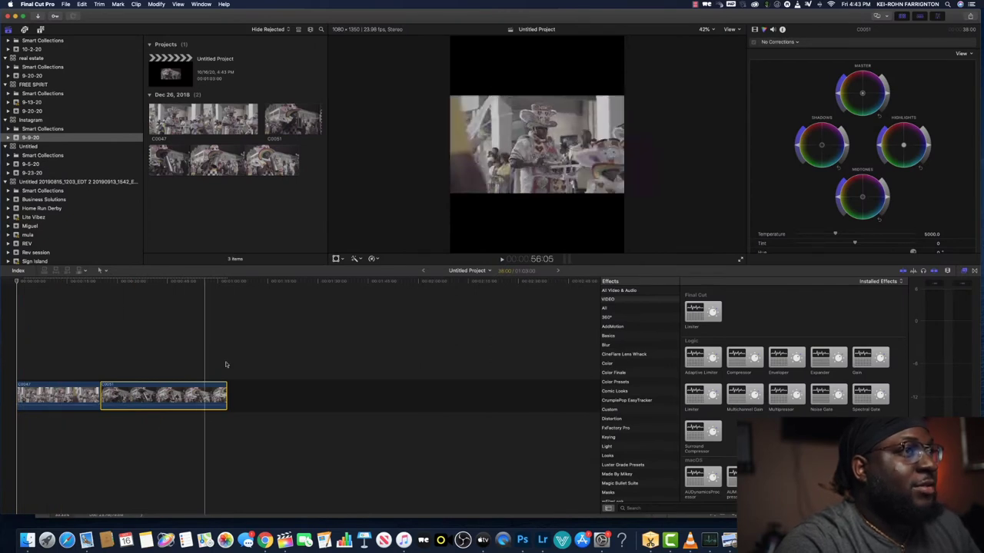
# - Play back parts of both timeline clips to check how the footage fills the vertical frame
pyautogui.click(134, 348)
pyautogui.press('space')
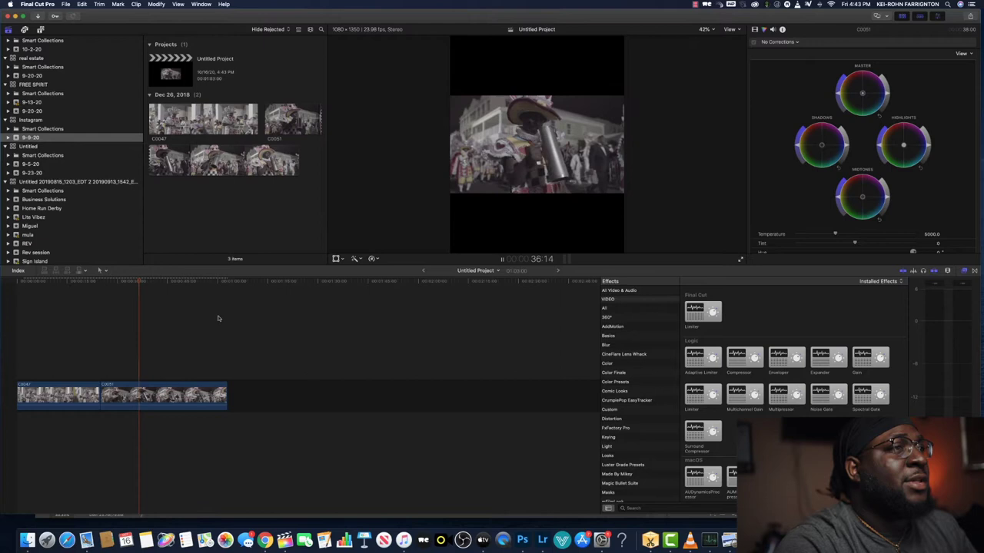
pyautogui.press('space')
pyautogui.press('space')
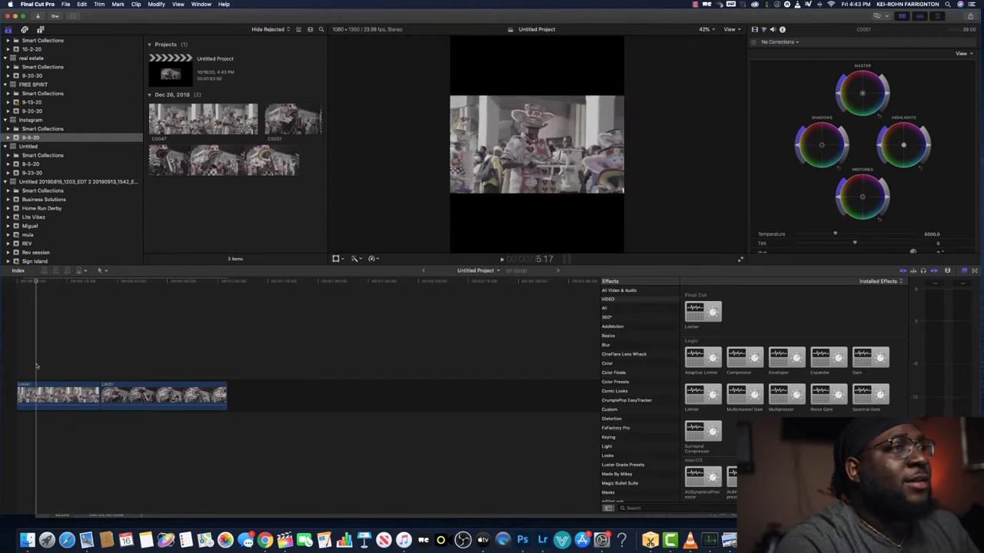
pyautogui.press('space')
pyautogui.press('space')
pyautogui.press('space')
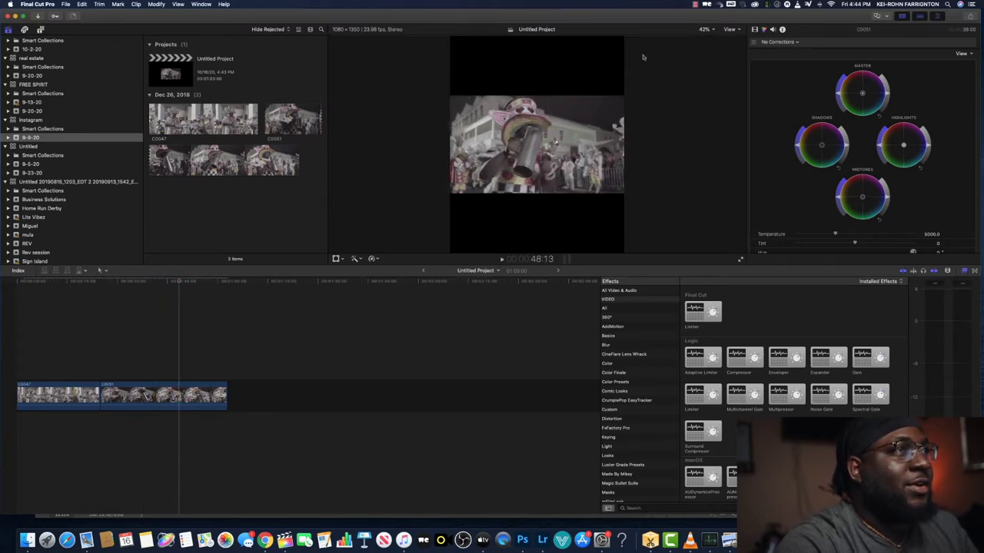
# - Scale the C0051 clip up to about 227% in its video transform settings to fill the vertical frame
pyautogui.click(161, 392)
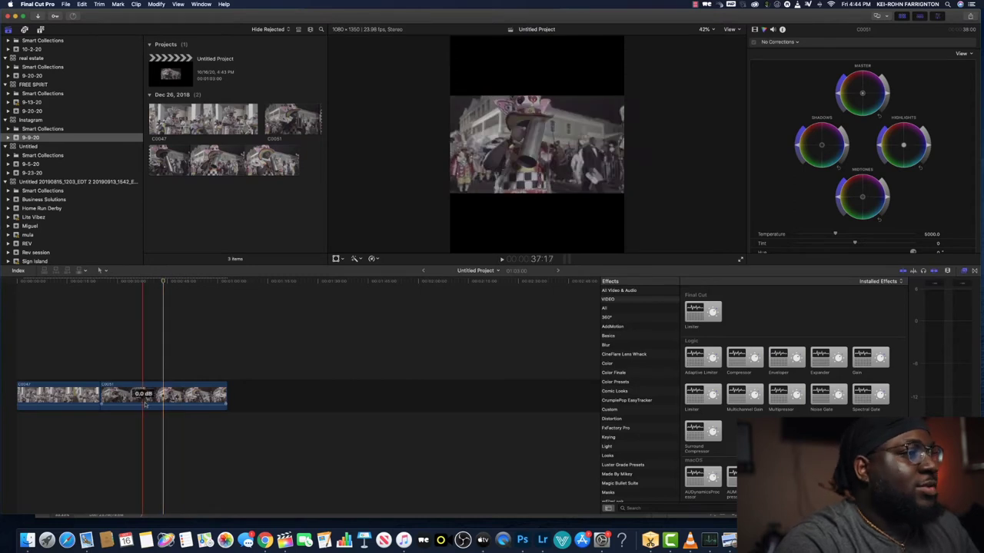
pyautogui.click(62, 355)
pyautogui.click(159, 369)
pyautogui.click(159, 396)
pyautogui.click(754, 29)
pyautogui.click(754, 29)
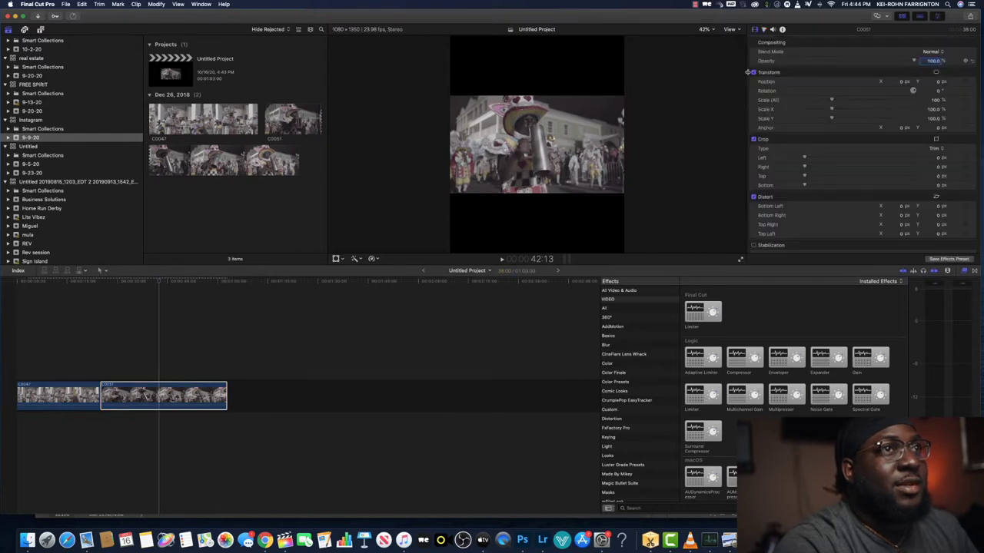
pyautogui.moveTo(839, 100); pyautogui.dragTo(866, 100)
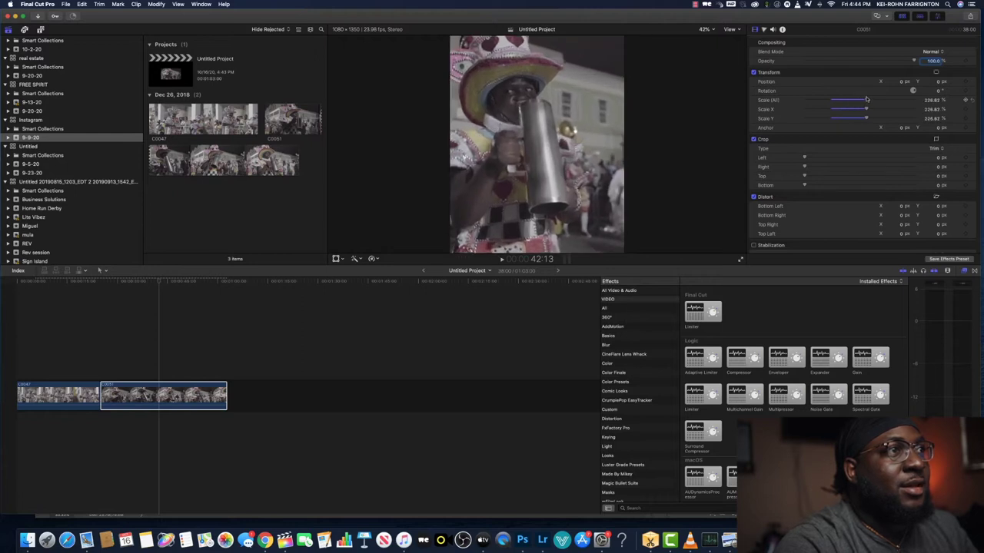
# - Reposition C0051 with the Transform tool, fine-tune its scale to about 224%, and play back the framing
pyautogui.click(937, 72)
pyautogui.moveTo(544, 151)
pyautogui.mouseDown()
pyautogui.moveTo(571, 146)
pyautogui.moveTo(562, 144)
pyautogui.mouseUp()
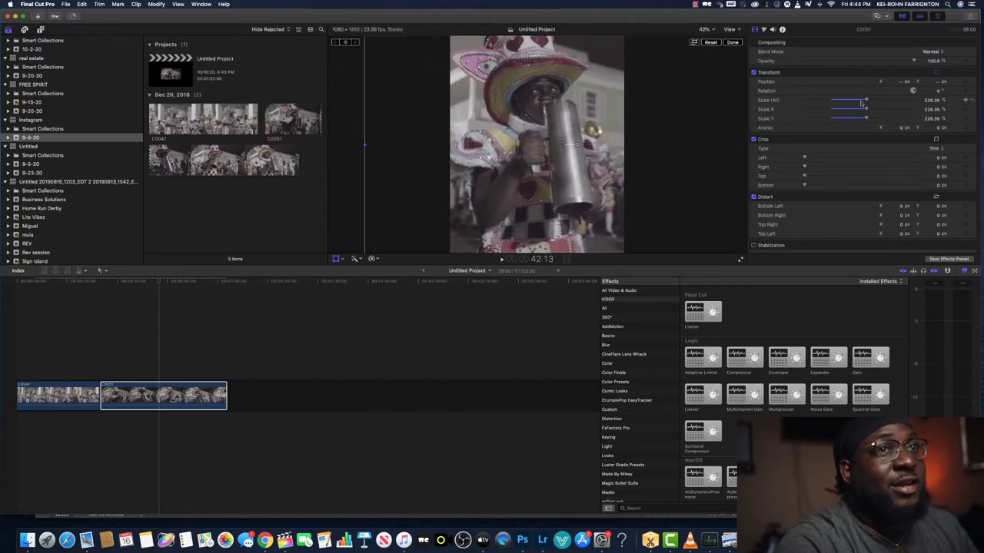
pyautogui.moveTo(866, 102); pyautogui.dragTo(865, 100)
pyautogui.click(734, 43)
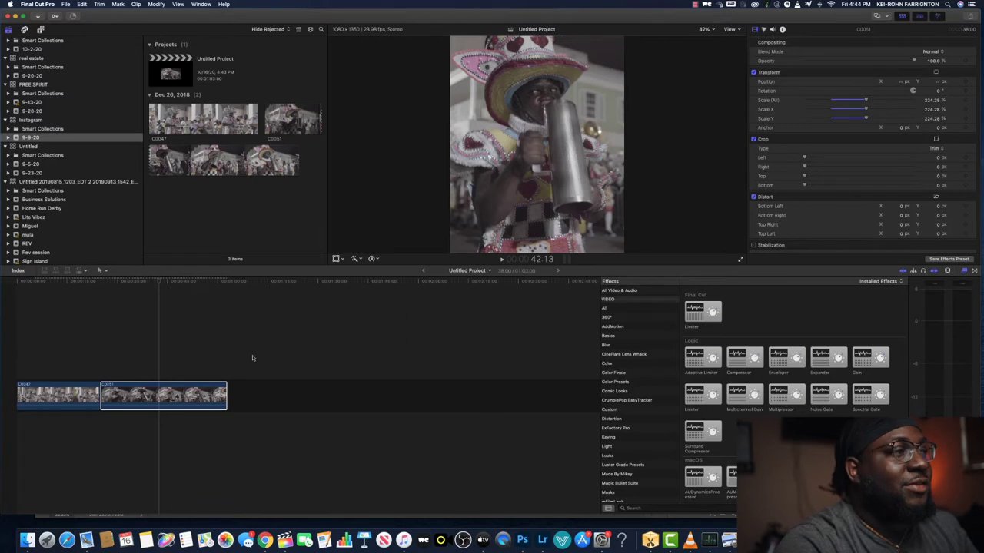
pyautogui.press('space')
pyautogui.press('space')
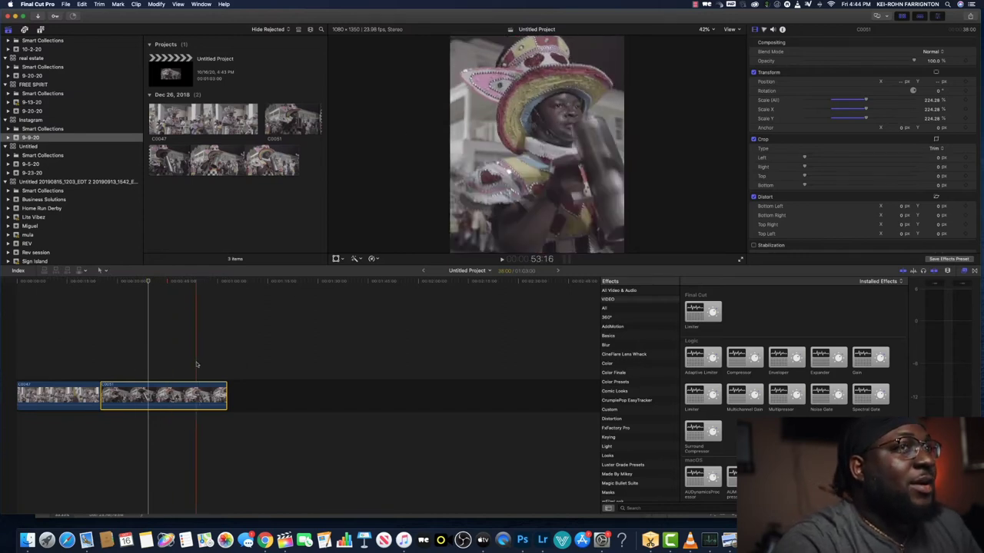
# - Reset the C0051 clip's scale and apply Smart Conform to the clip
pyautogui.click(971, 100)
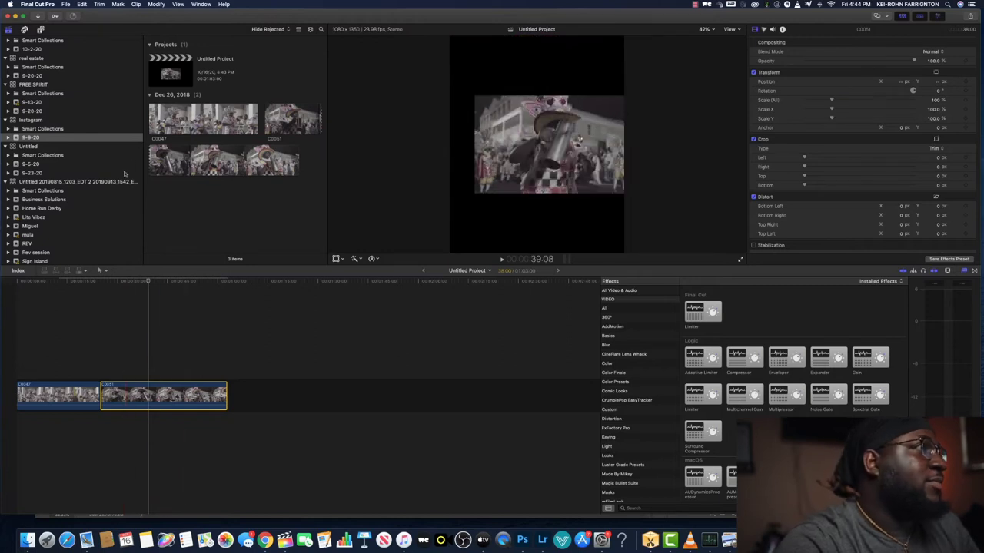
pyautogui.scroll(-1, 125, 174)
pyautogui.click(156, 5)
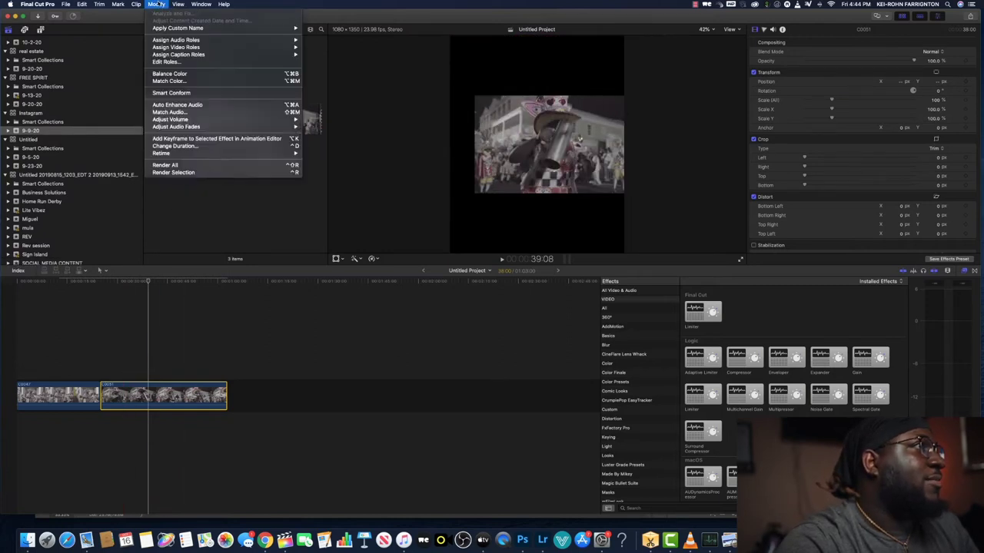
pyautogui.click(193, 93)
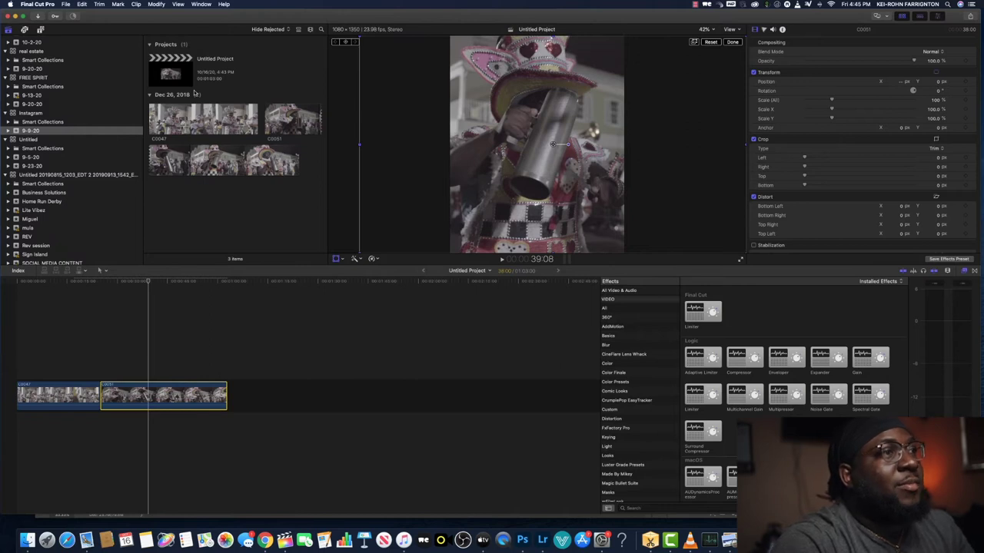
# - Adjust C0051's horizontal framing in the viewer, checking it in playback and ending at an X position of about -0.6 px
pyautogui.moveTo(553, 144)
pyautogui.mouseDown()
pyautogui.moveTo(569, 145)
pyautogui.moveTo(532, 145)
pyautogui.moveTo(563, 145)
pyautogui.mouseUp()
pyautogui.click(102, 360)
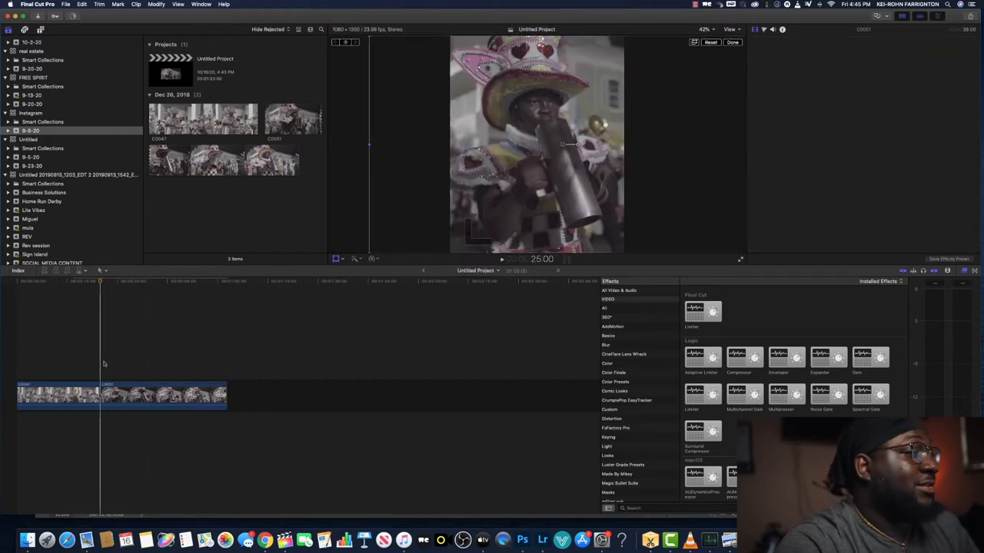
pyautogui.press('space')
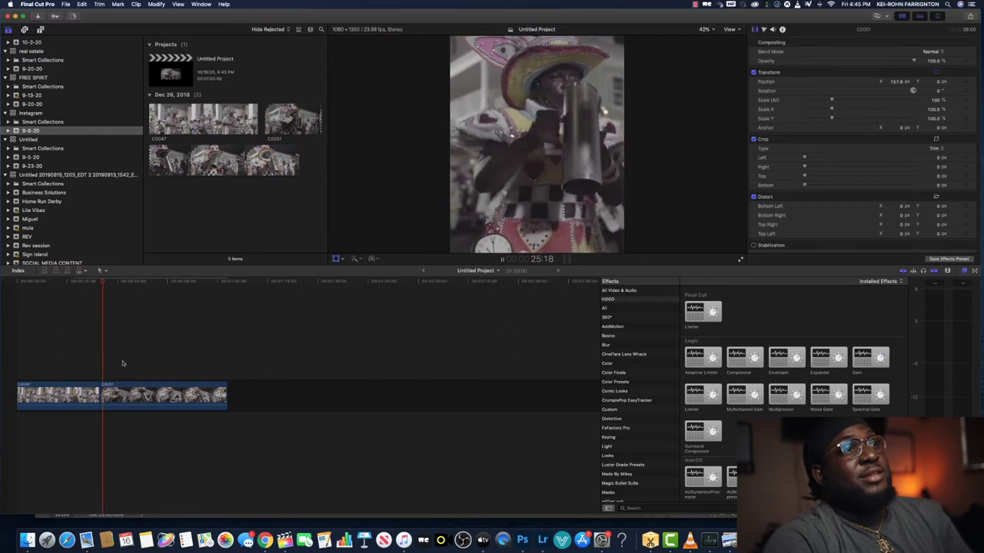
pyautogui.press('space')
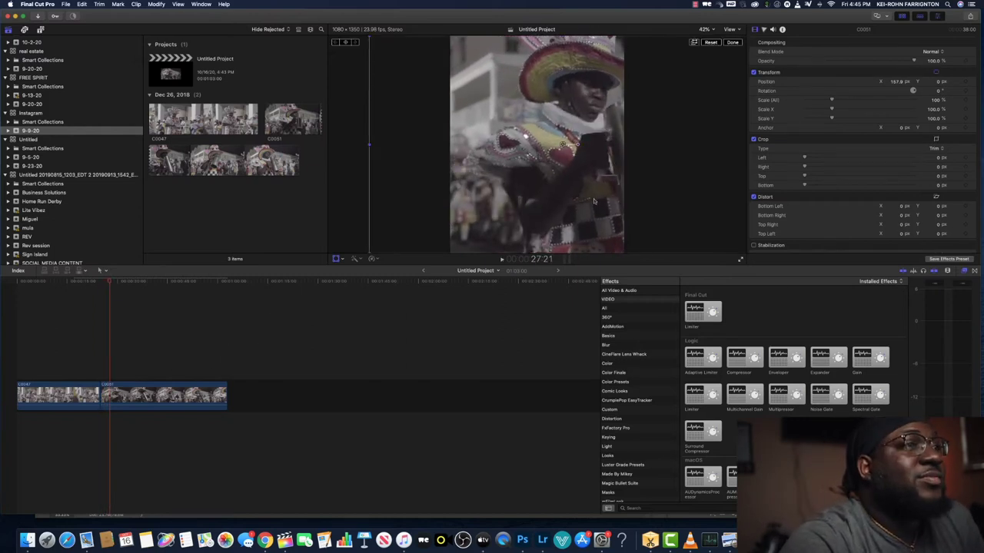
pyautogui.moveTo(562, 144); pyautogui.dragTo(537, 144)
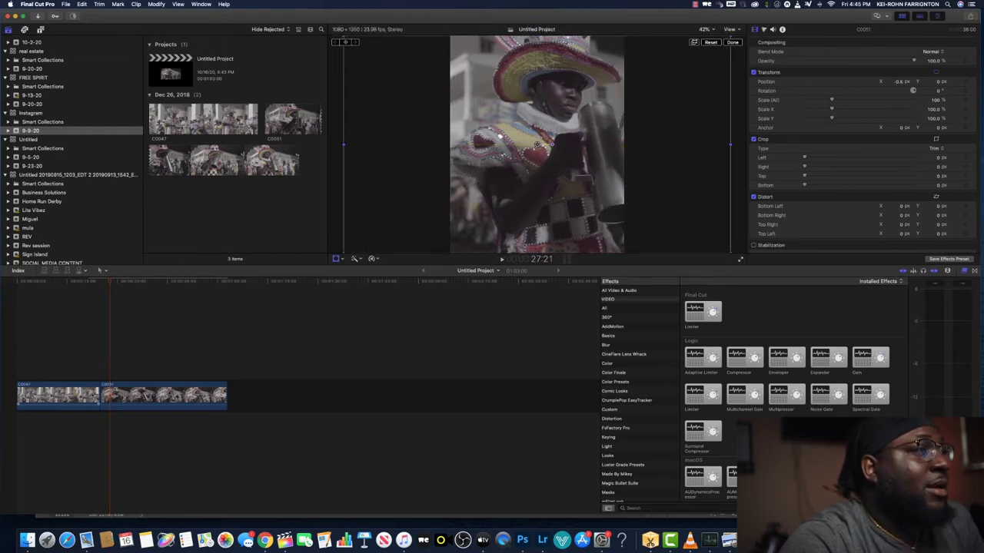
# - Apply Smart Conform to the C0047 clip
pyautogui.press('super+Tab')
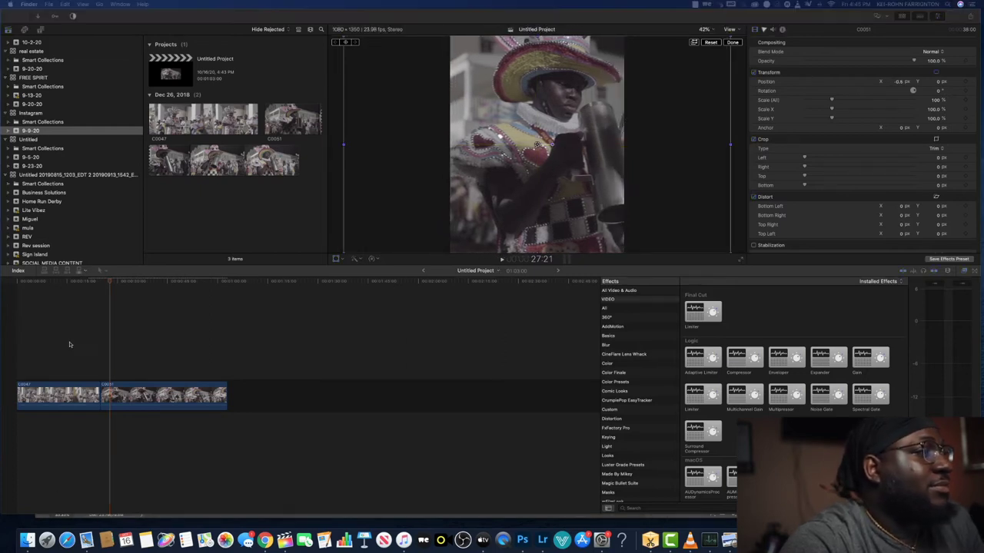
pyautogui.click(53, 351)
pyautogui.click(58, 389)
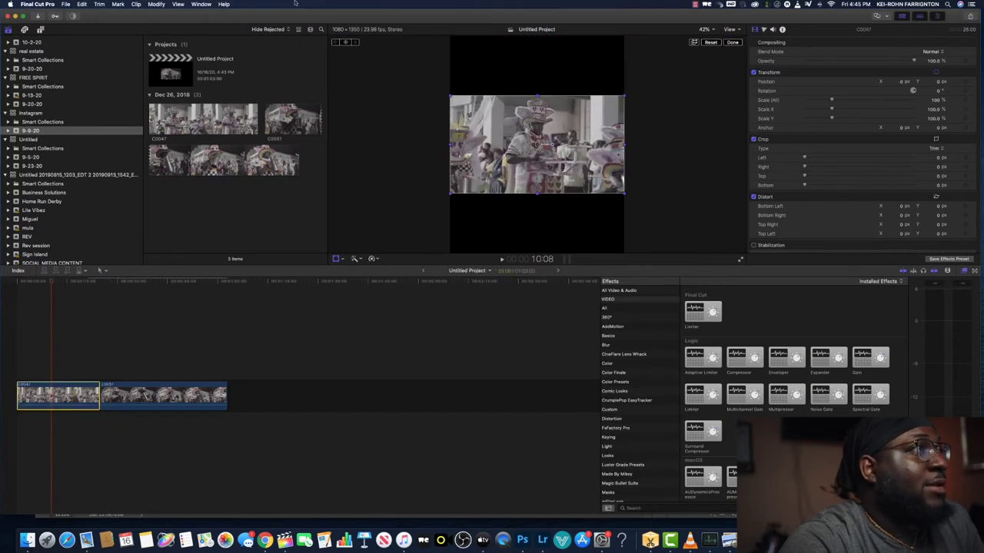
pyautogui.click(156, 4)
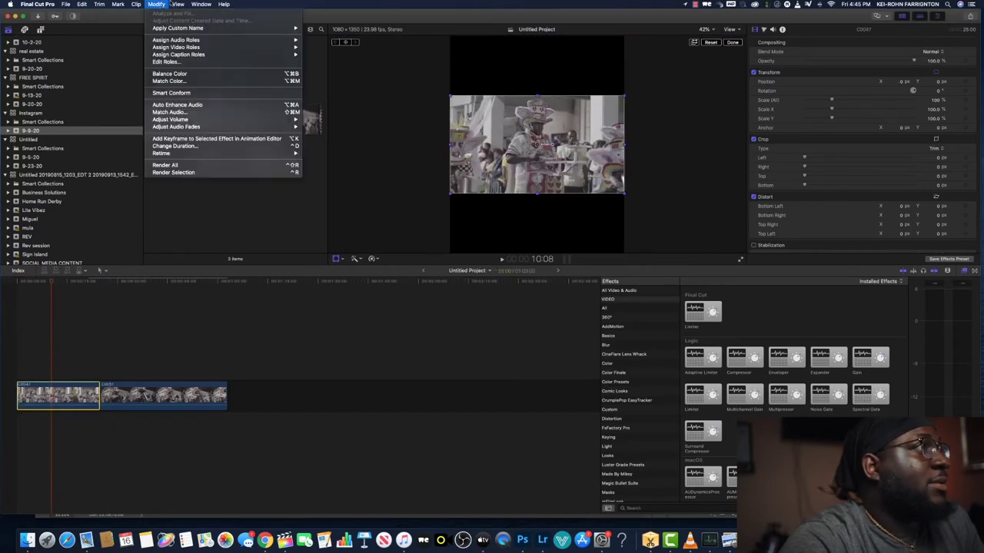
pyautogui.click(191, 93)
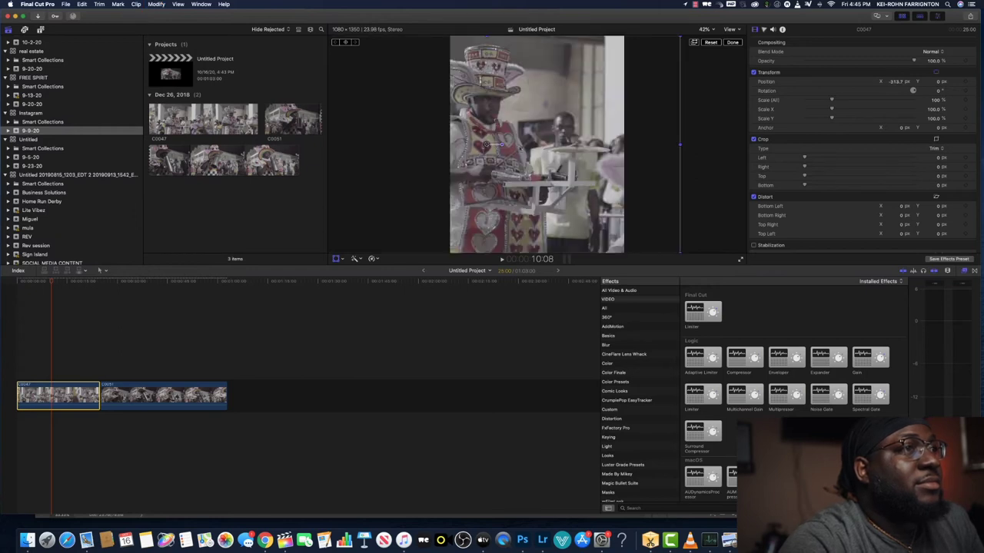
# - Reposition C0047 in the frame to about X 50.8 px, Y 6.7 px and play it back from the start
pyautogui.moveTo(485, 145); pyautogui.dragTo(544, 144)
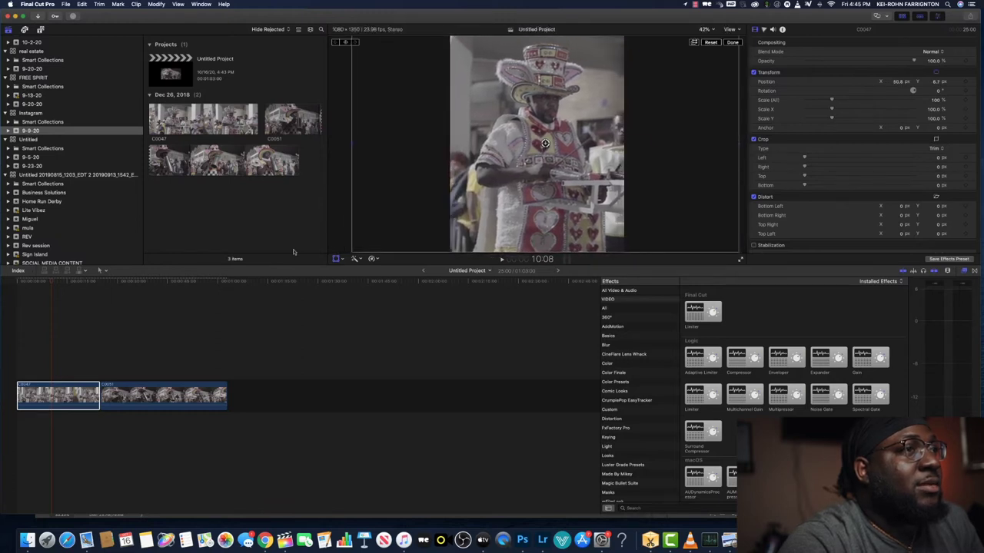
pyautogui.click(13, 367)
pyautogui.press('space')
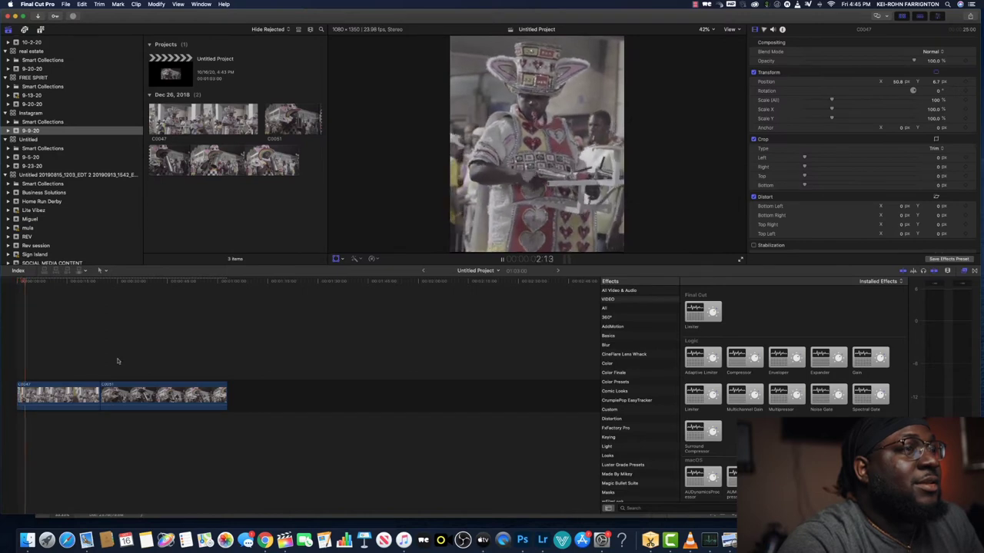
pyautogui.press('space')
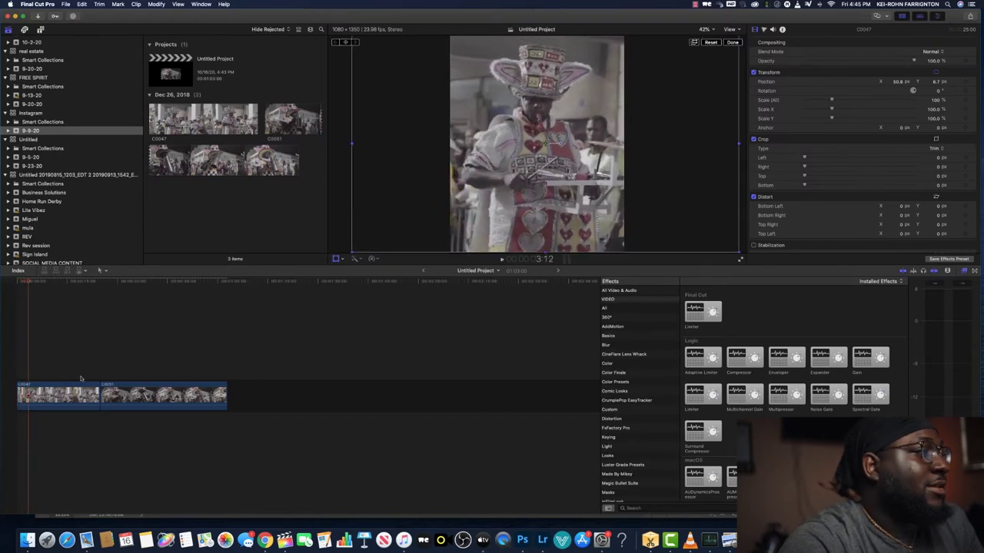
# - Play back sections of C0051 and C0047 at several points on the timeline to review their reframing in the vertical frame
pyautogui.click(121, 366)
pyautogui.press('space')
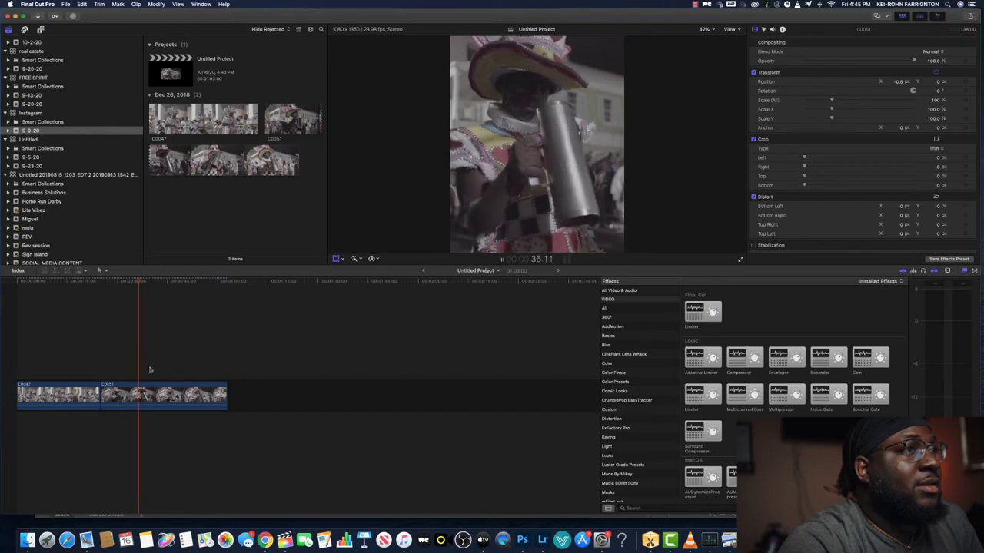
pyautogui.press('space')
pyautogui.click(46, 368)
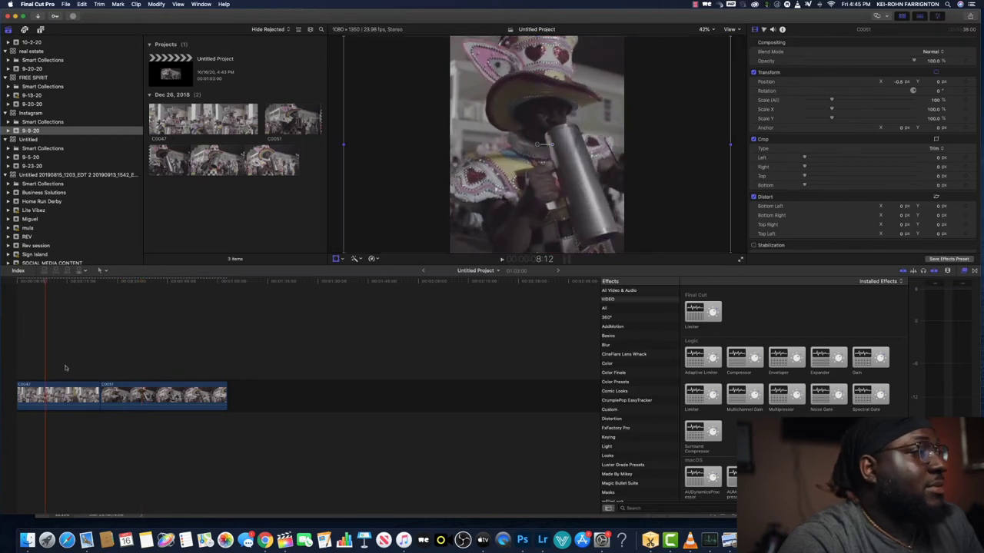
pyautogui.click(66, 368)
pyautogui.press('space')
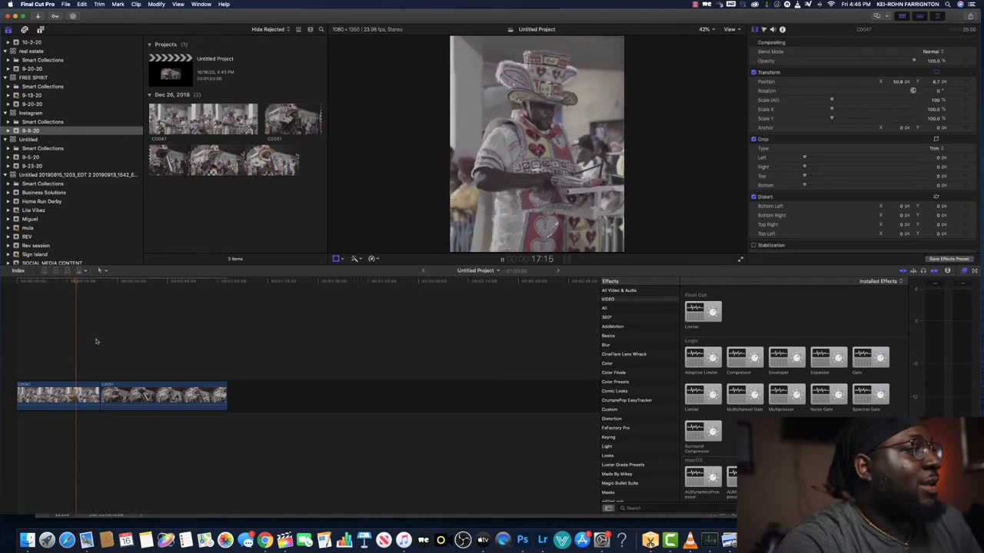
pyautogui.press('space')
pyautogui.click(197, 353)
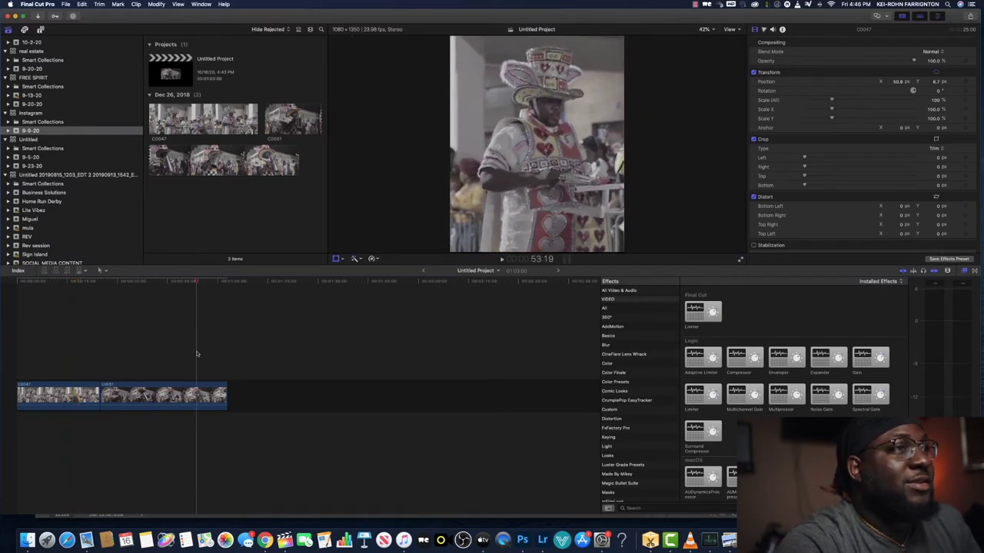
pyautogui.press('space')
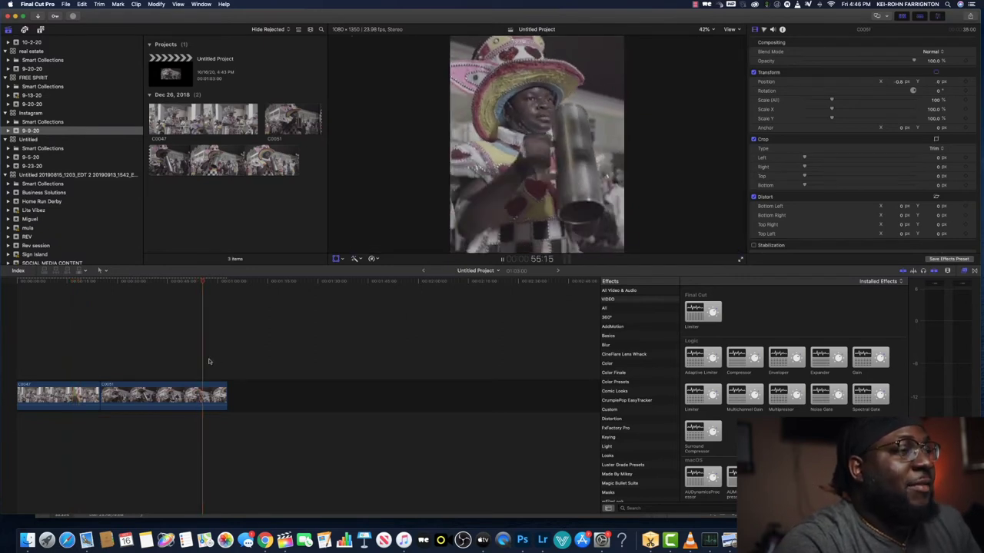
pyautogui.press('space')
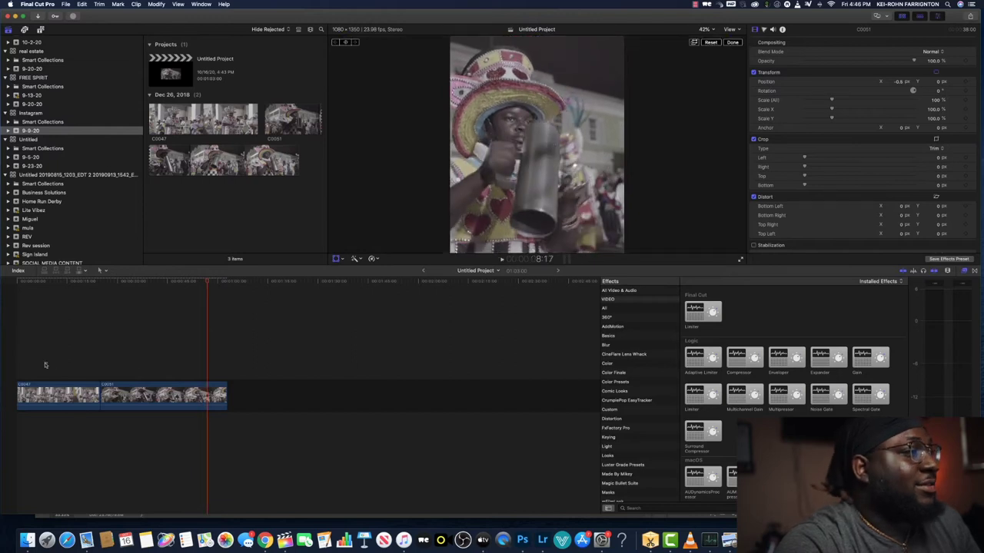
# - Compare still frames from C0047 and the start of C0051 to examine how each clip fills the vertical frame
pyautogui.click(56, 368)
pyautogui.click(32, 364)
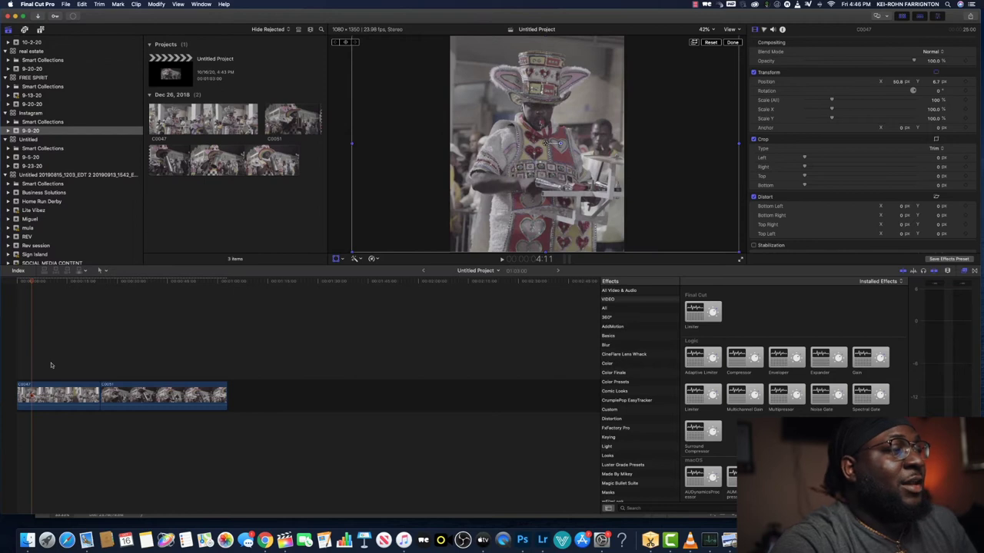
pyautogui.click(100, 370)
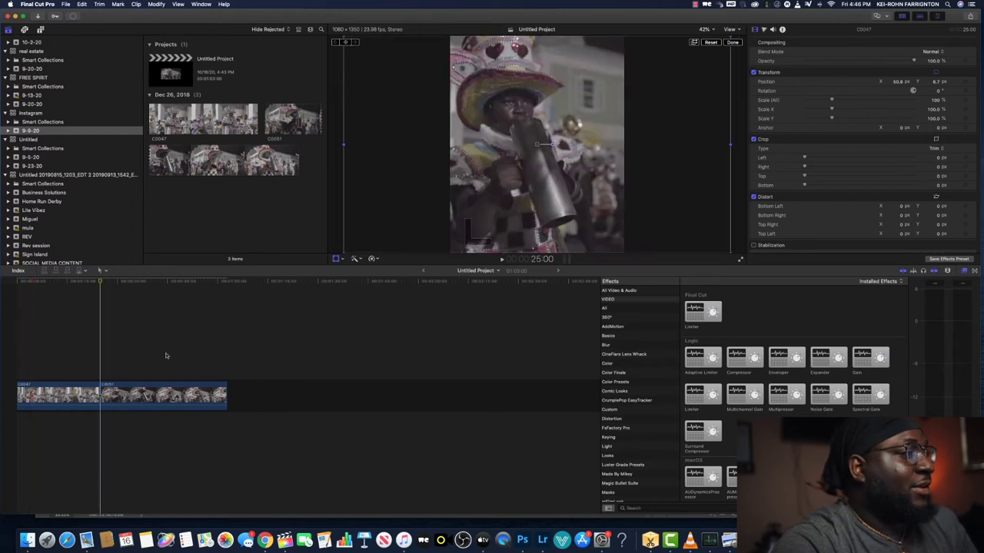
pyautogui.click(37, 350)
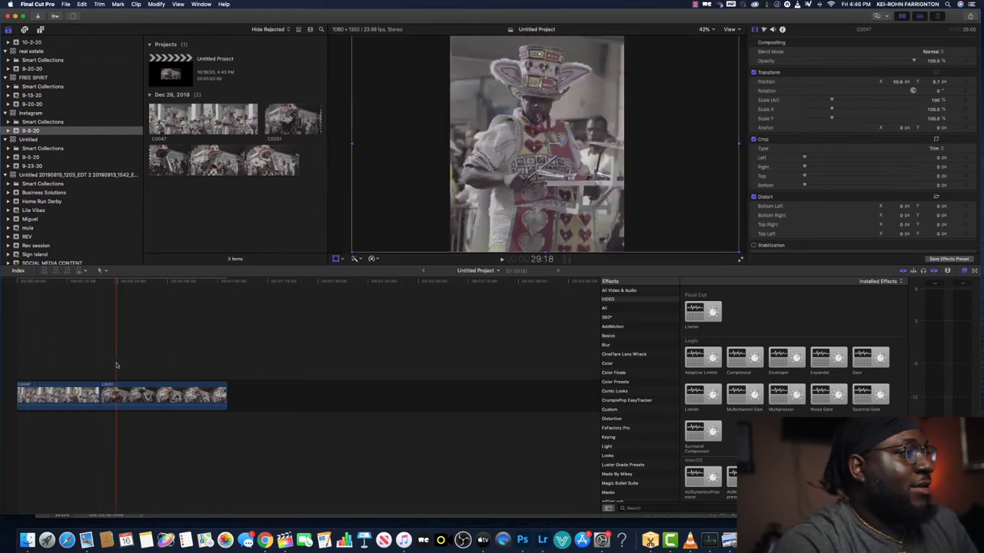